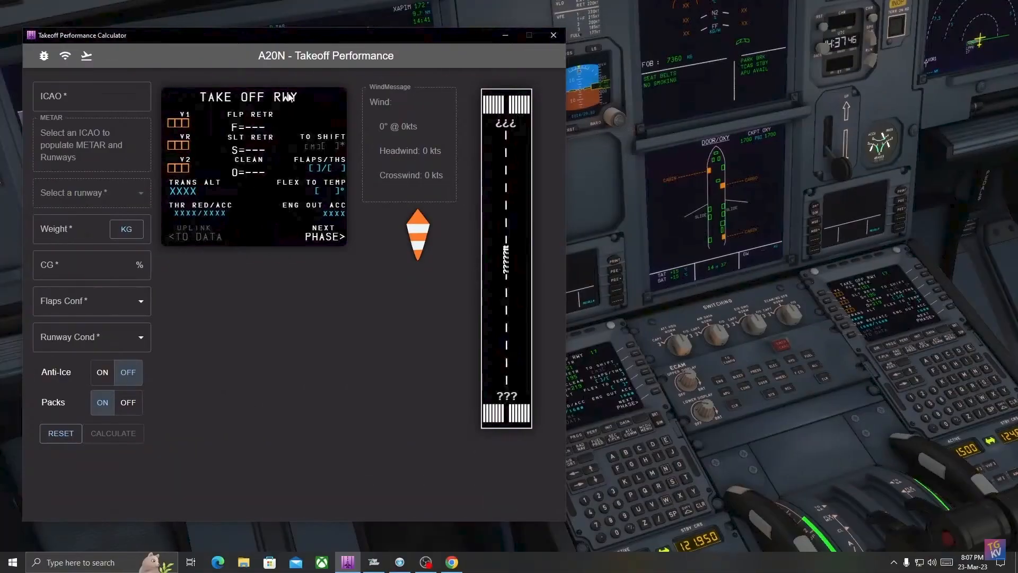
Step: Enter LPPR as the departure airport and load its METAR and wind
left_click_drag(288, 38, 282, 48)
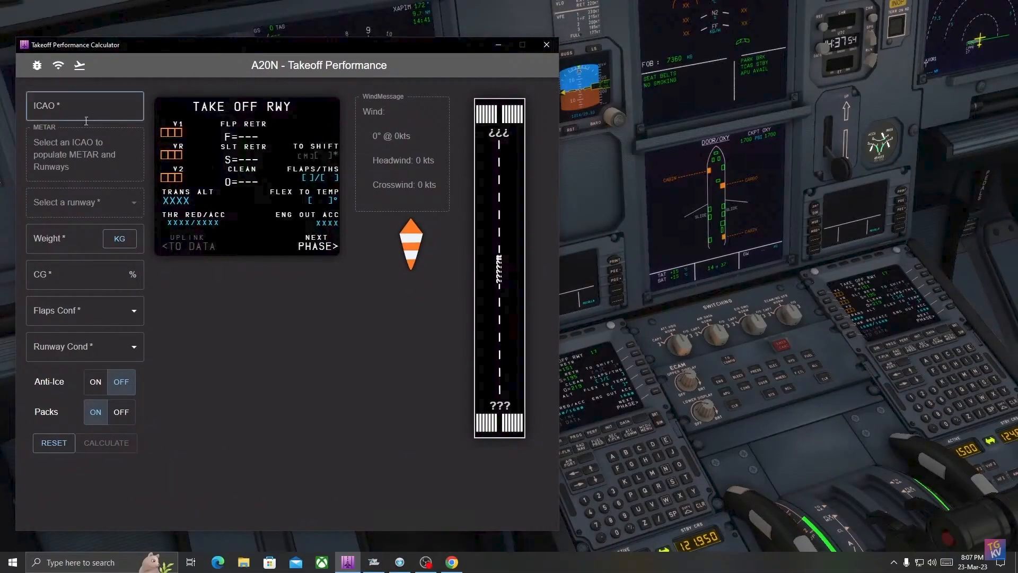
left_click(74, 109)
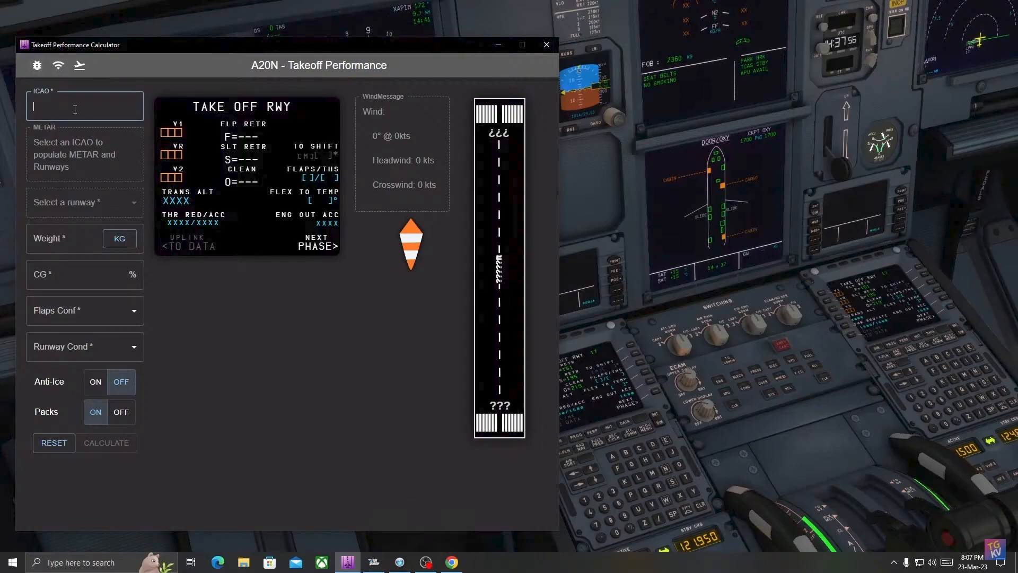
type("LPPR")
left_click(82, 156)
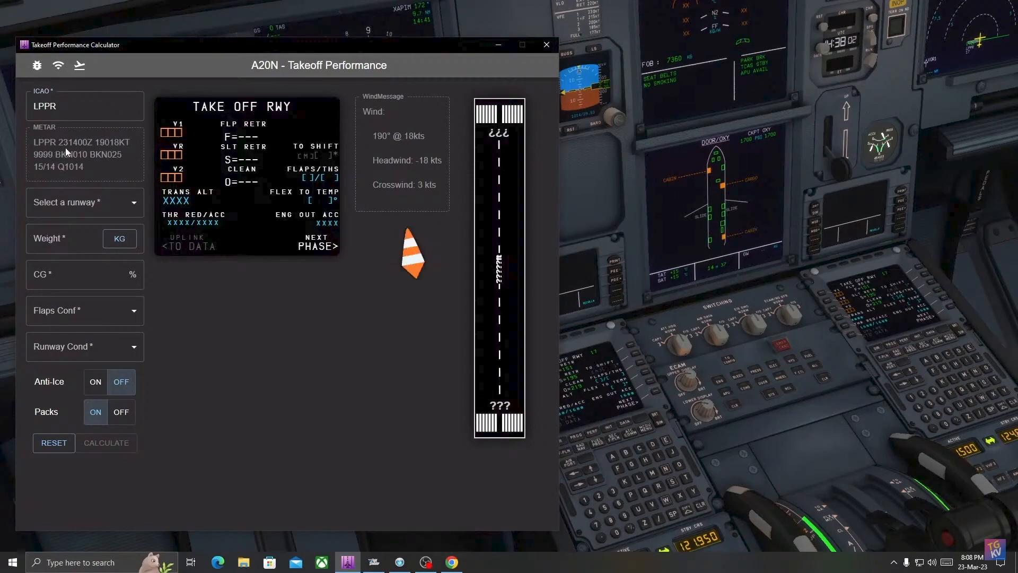
Step: Choose runway 17 from LPPR's available runways
left_click_drag(290, 44, 290, 37)
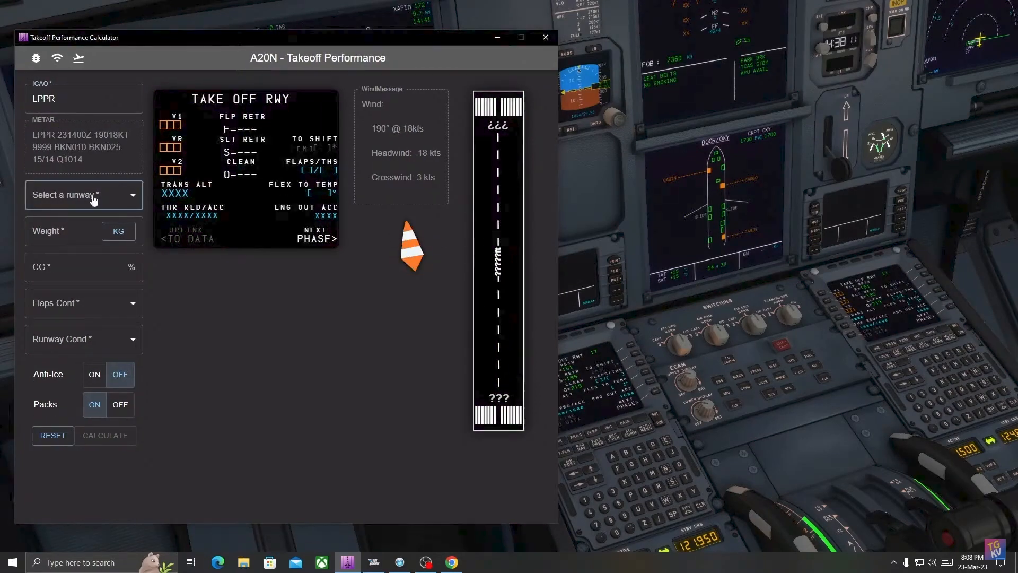
left_click(70, 202)
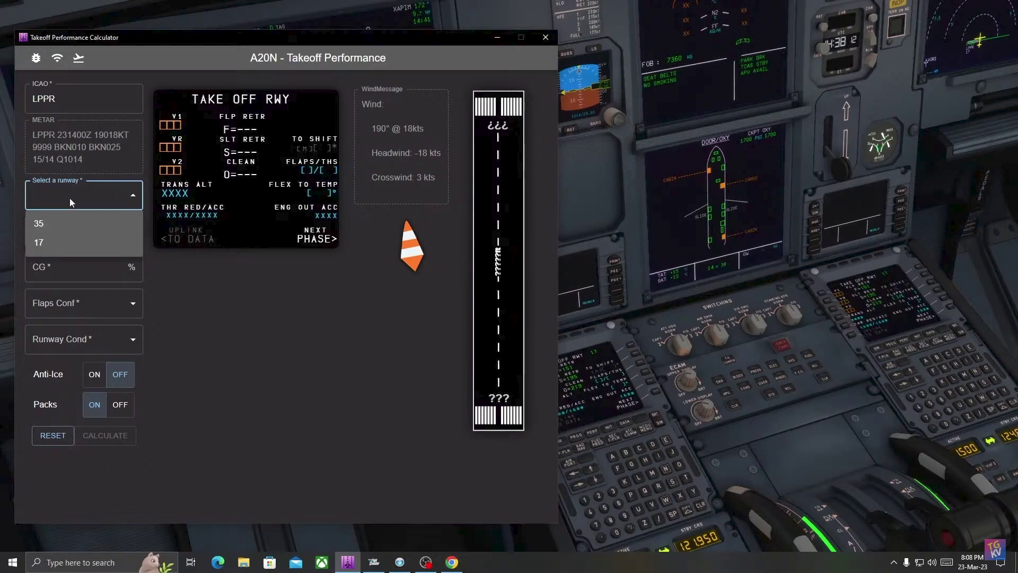
left_click(39, 242)
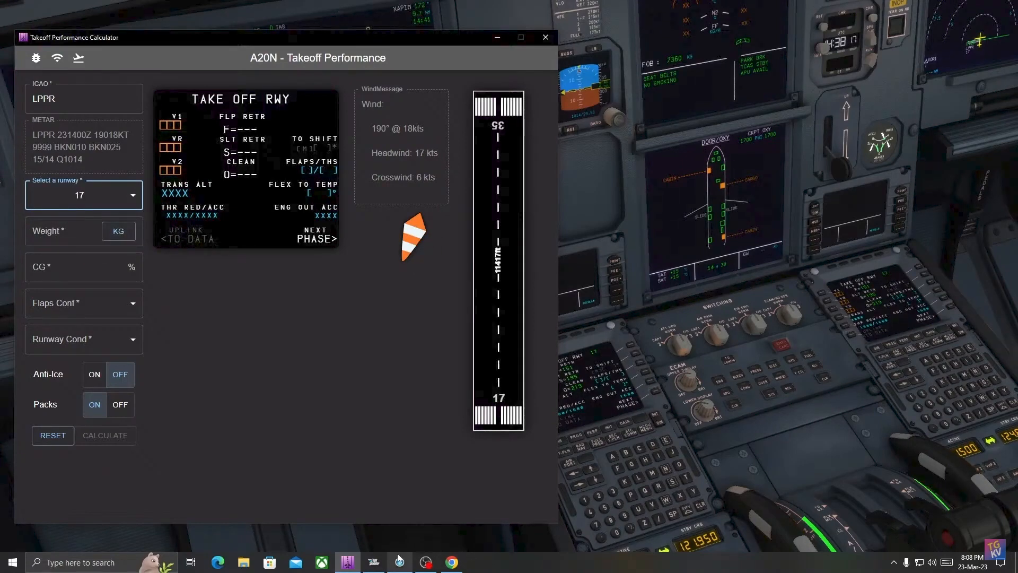
Step: Check the EFB dispatch sheet in the cockpit and bring the calculator back on screen
left_click(374, 562)
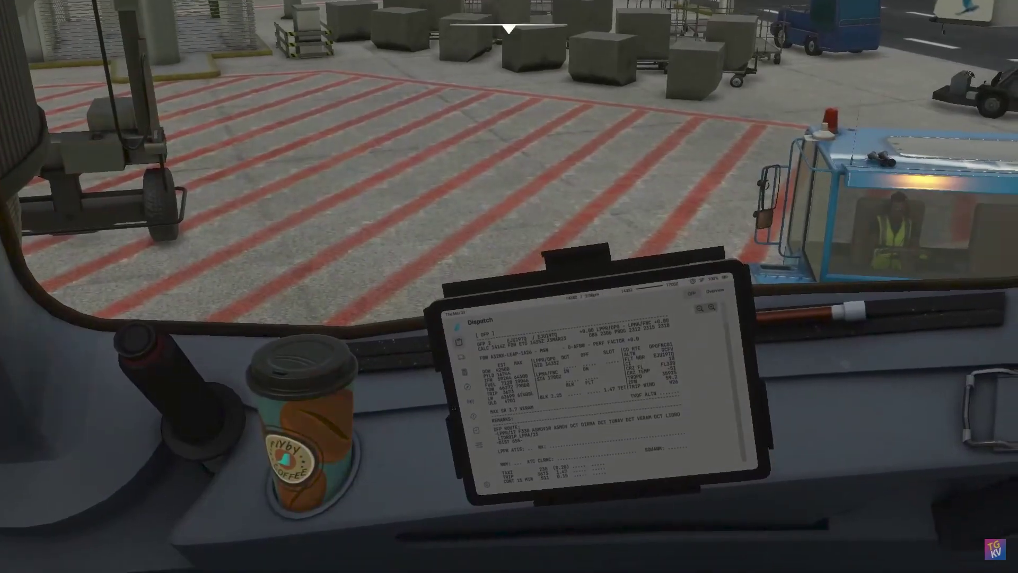
right_click(546, 340)
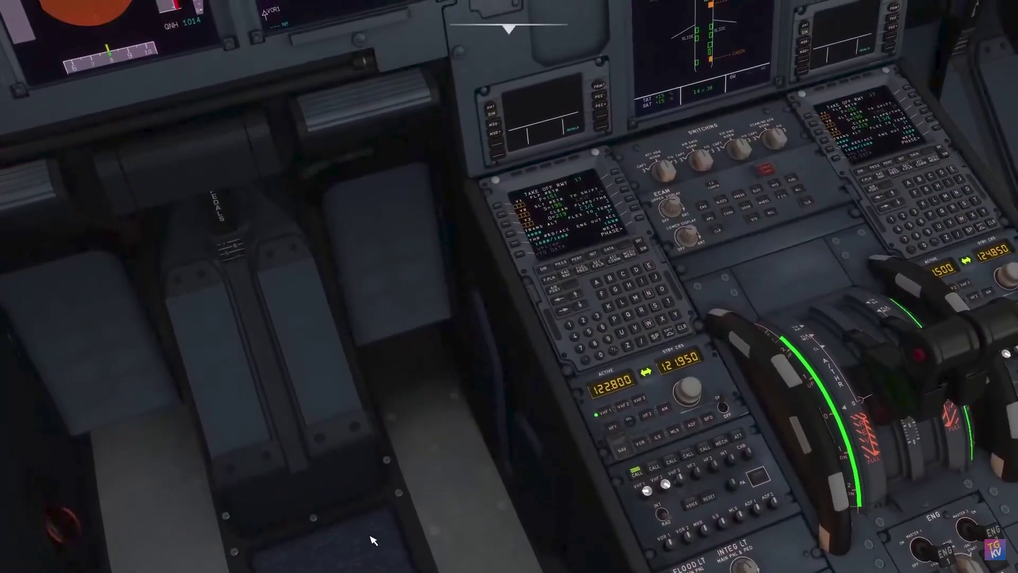
key("super")
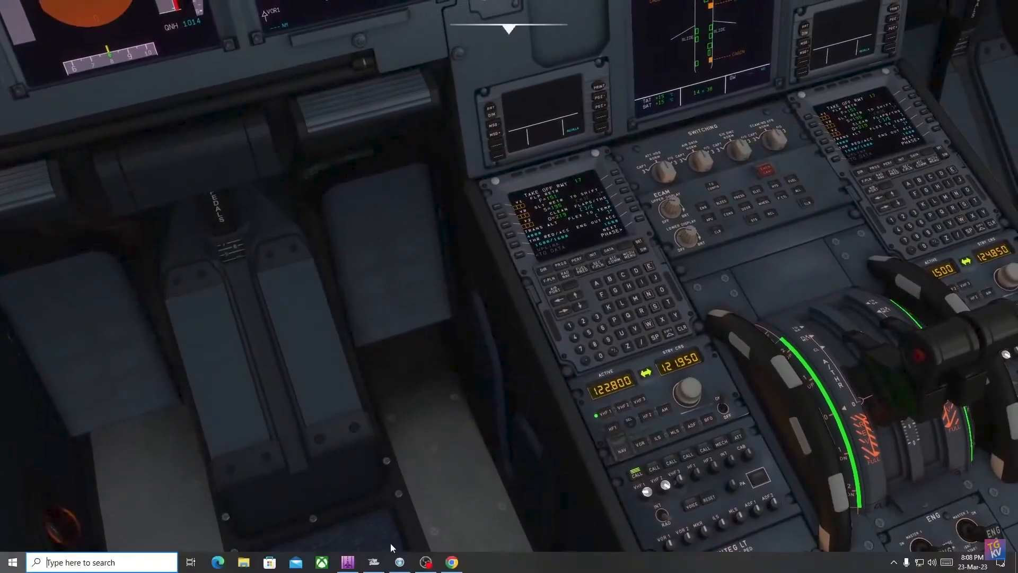
left_click(374, 562)
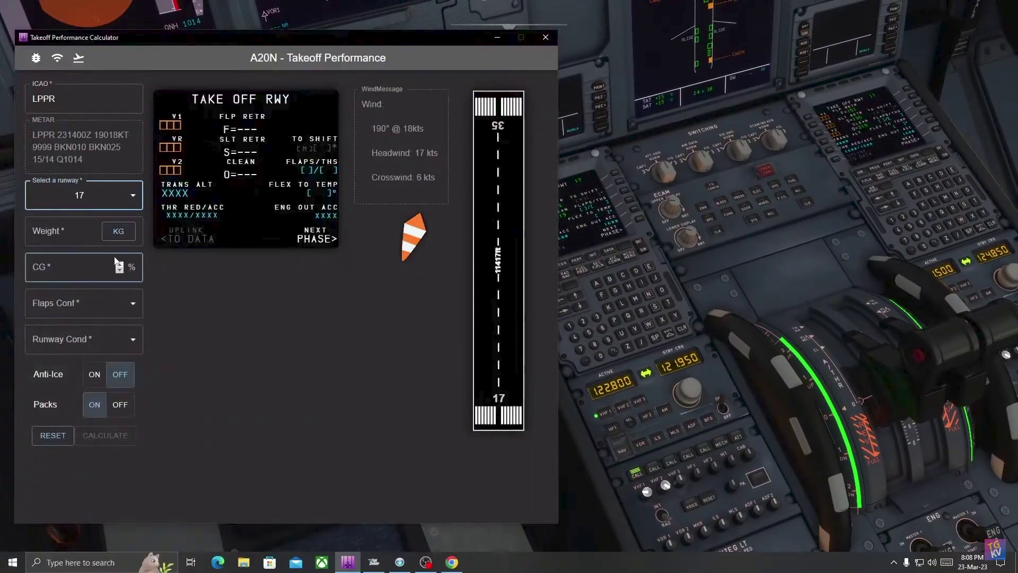
Step: Enter takeoff weight 66372 kg and CG 35.0% in the calculator
left_click(55, 232)
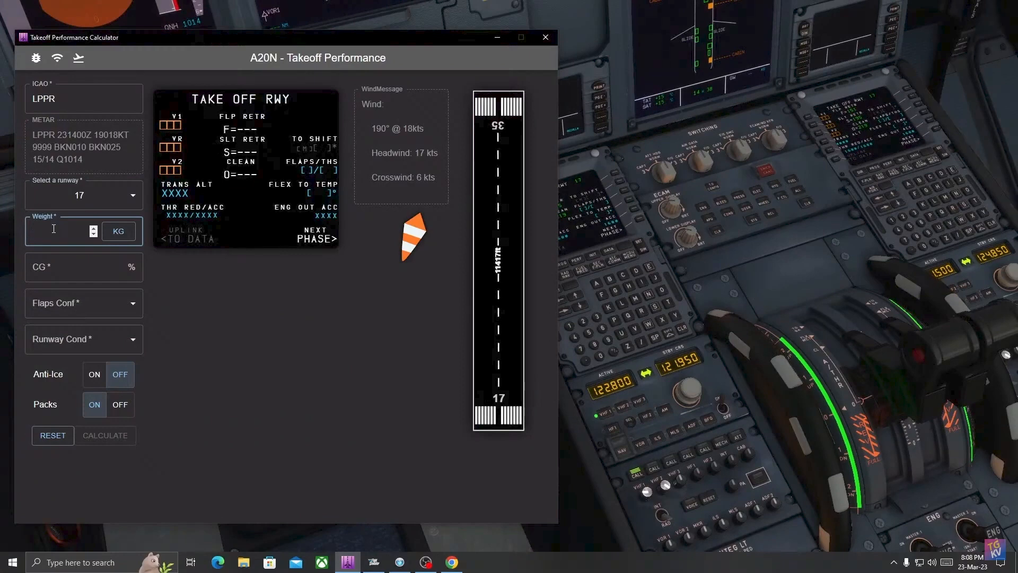
type("663")
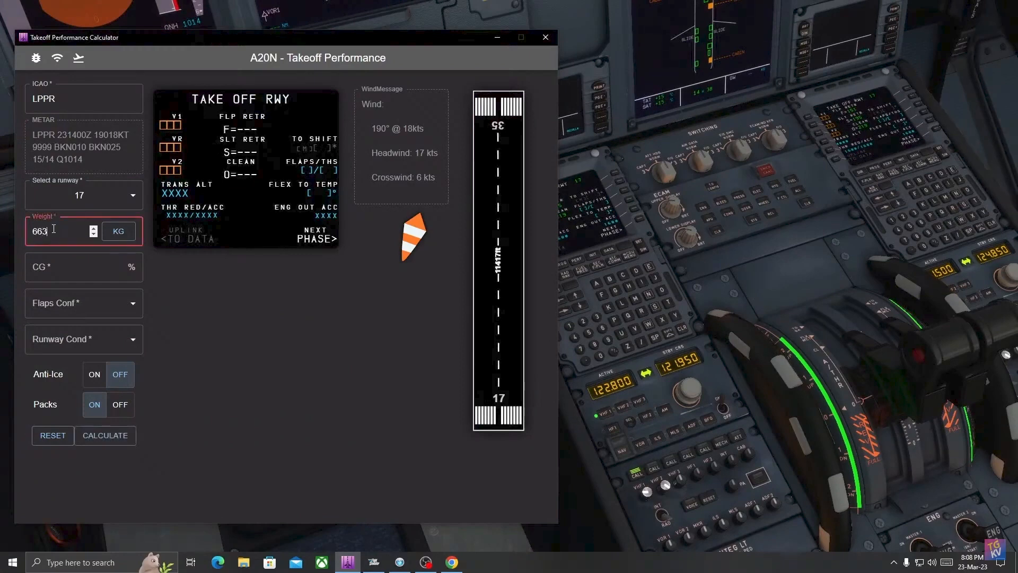
type("72")
left_click(65, 267)
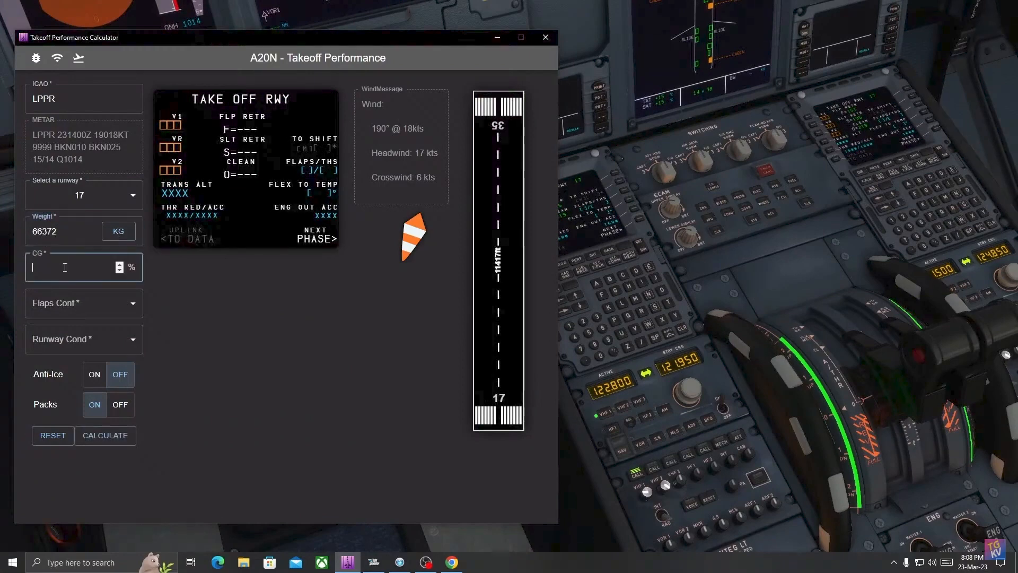
type("35")
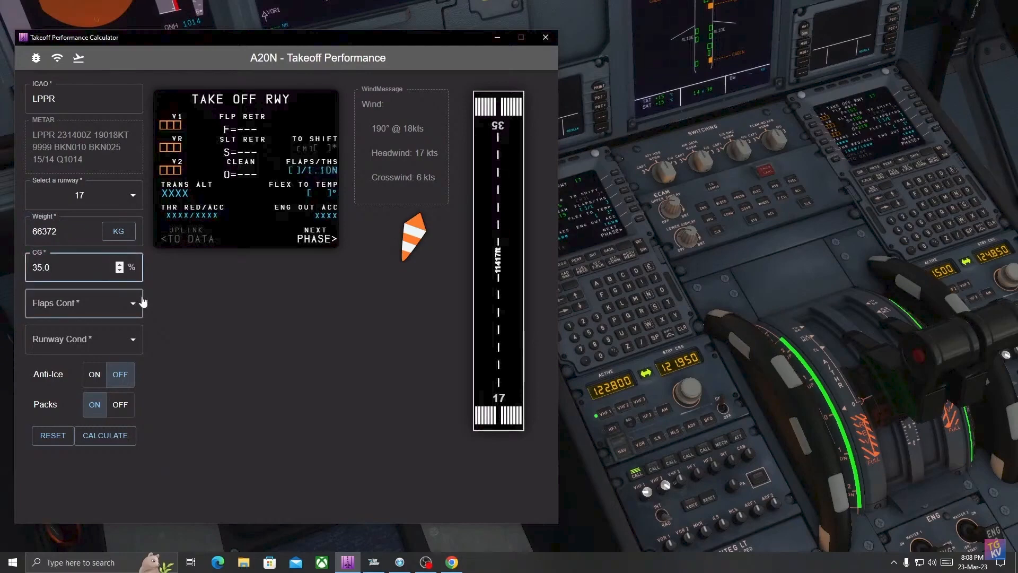
Step: Set flaps 1+F, a dry runway and anti-ice on, ready to calculate V1 121 / VR 135 / V2 139
left_click(117, 302)
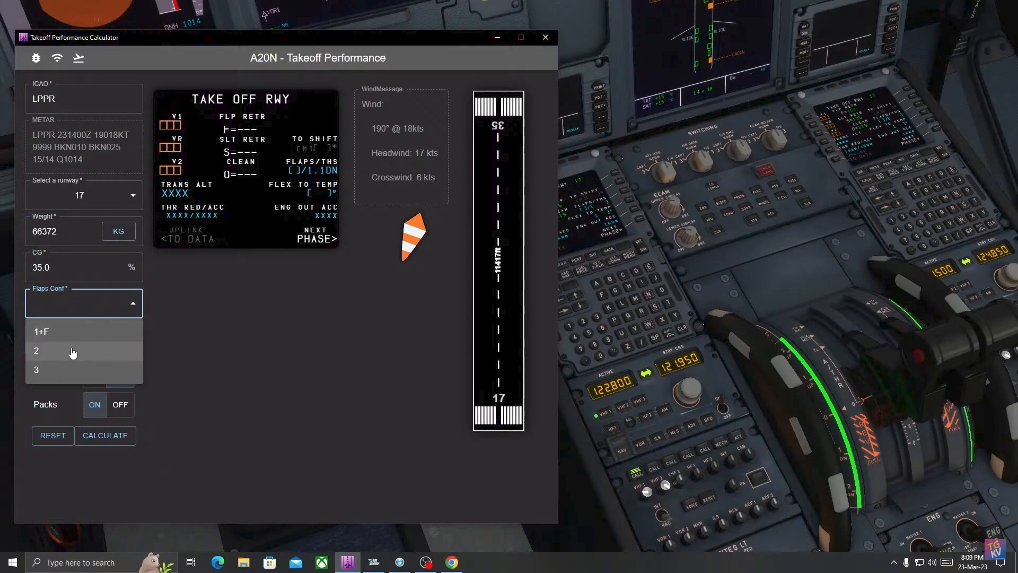
left_click(80, 334)
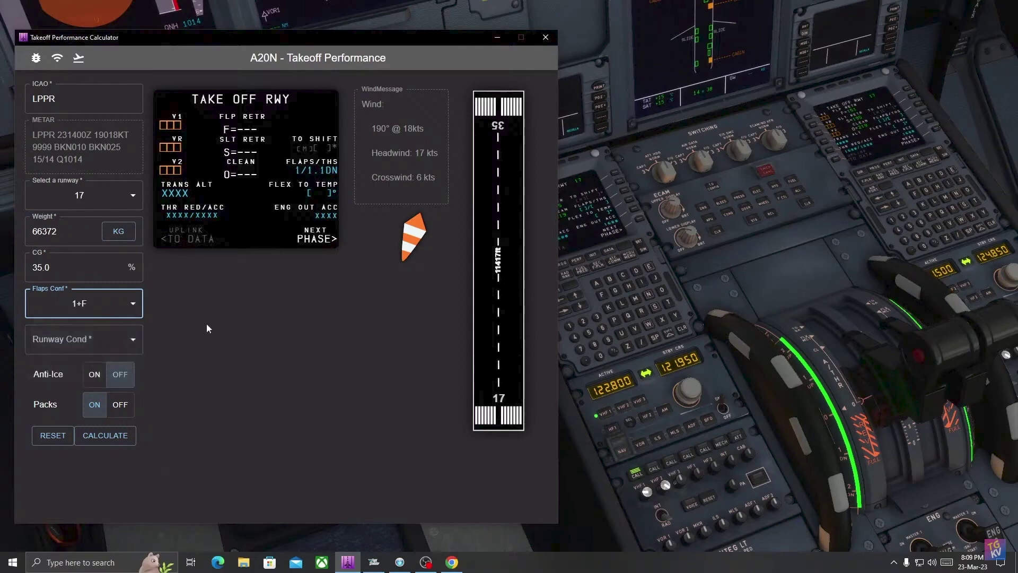
left_click(111, 341)
left_click(77, 371)
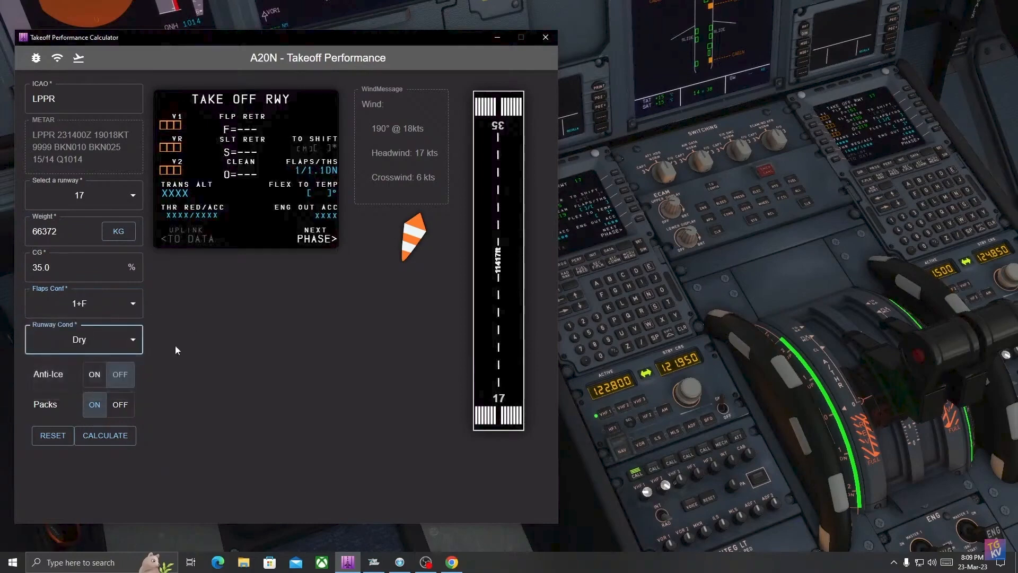
left_click(120, 375)
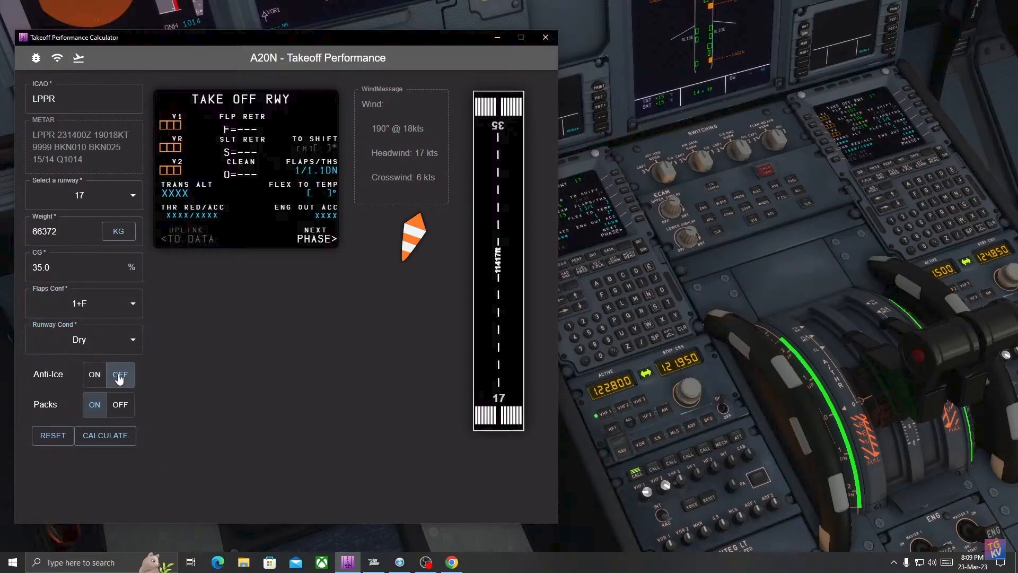
left_click(94, 374)
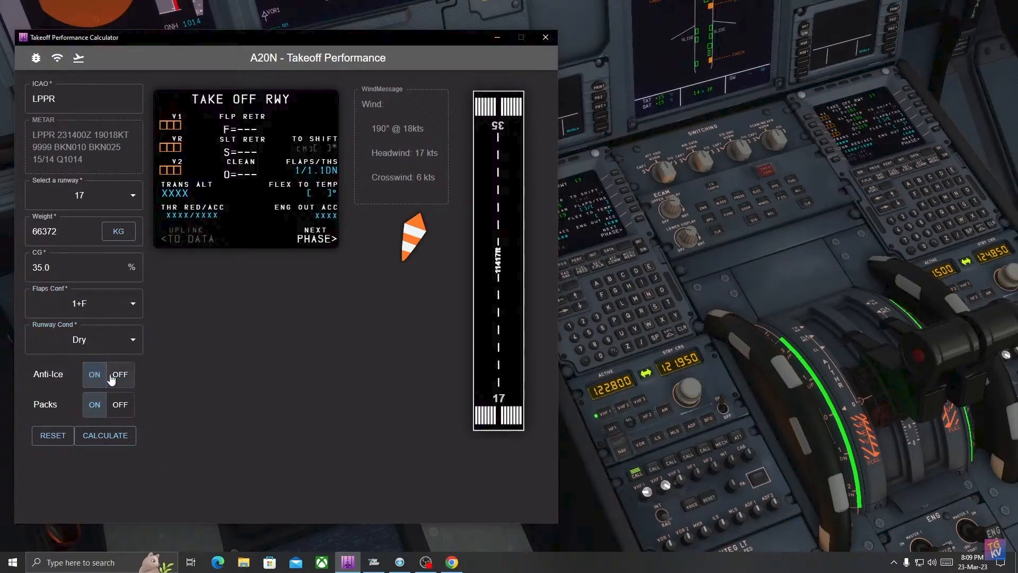
left_click(117, 439)
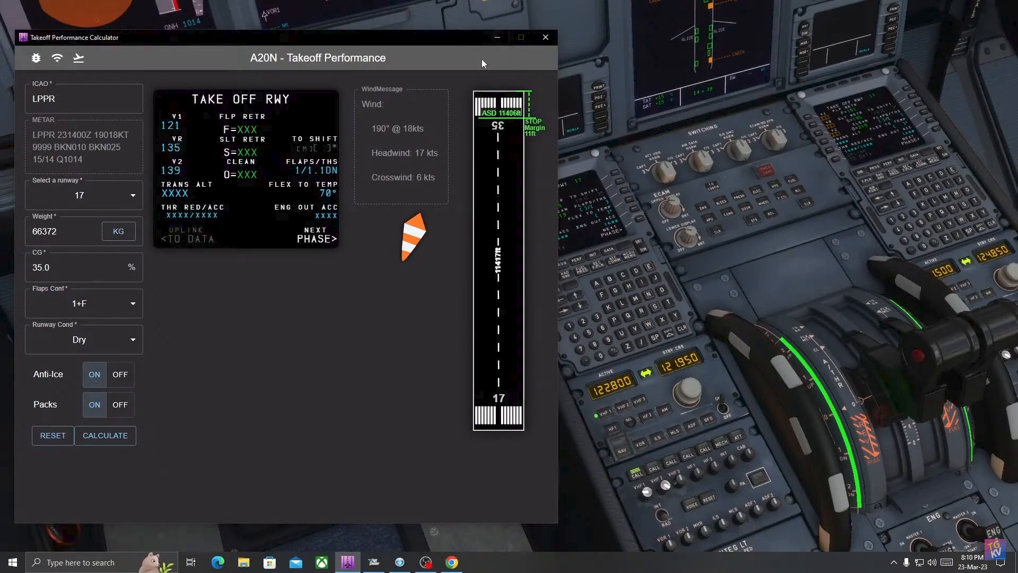
Step: Enter 1/1.1DN into the MCDU FLAPS/THS field for flaps 1 with nose-down trim
left_click(496, 37)
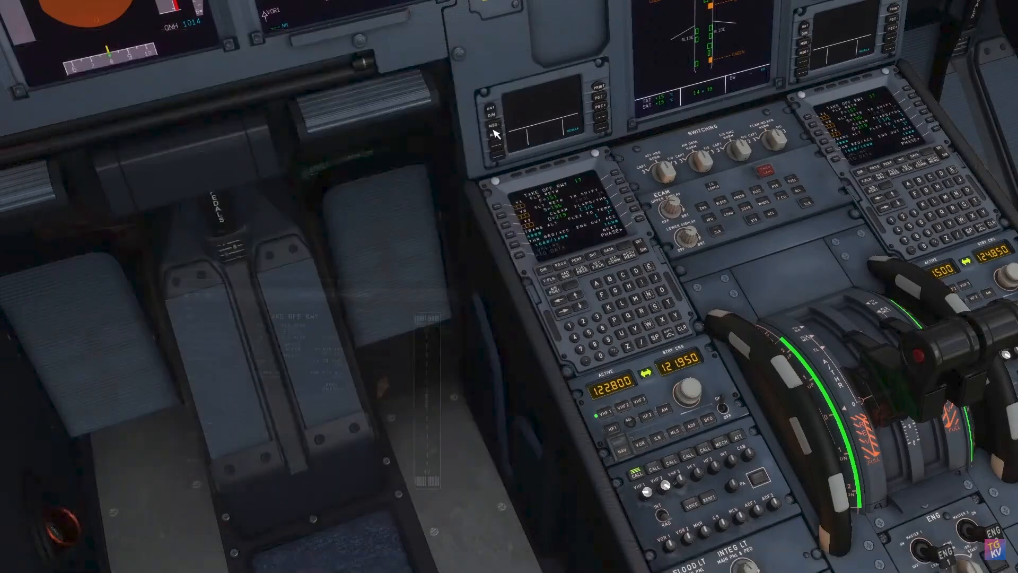
scroll(494, 133, "up", 3)
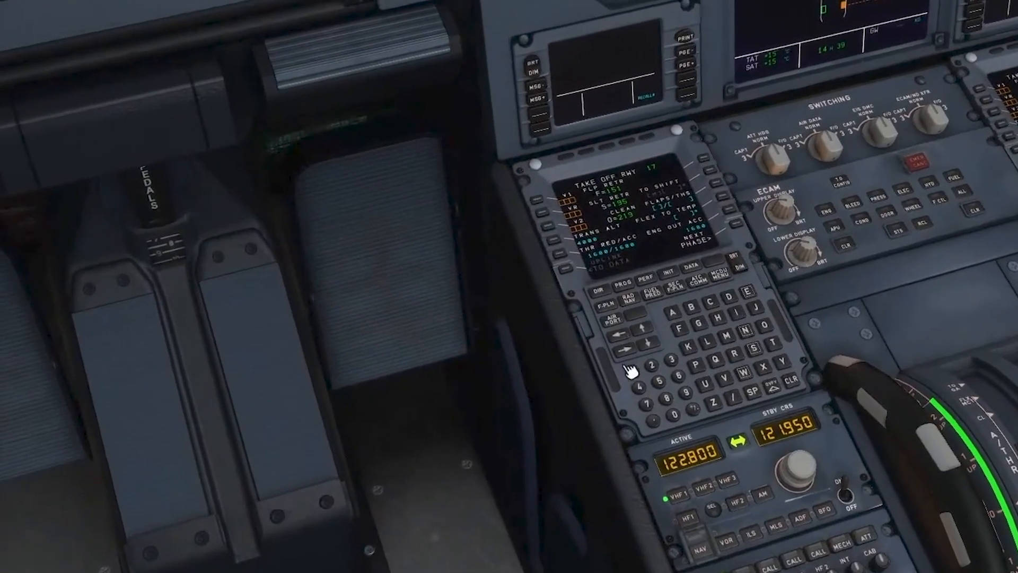
left_click(633, 375)
left_click(733, 403)
left_click(633, 371)
left_click(654, 419)
left_click(633, 371)
left_click(731, 297)
left_click(745, 329)
left_click(719, 198)
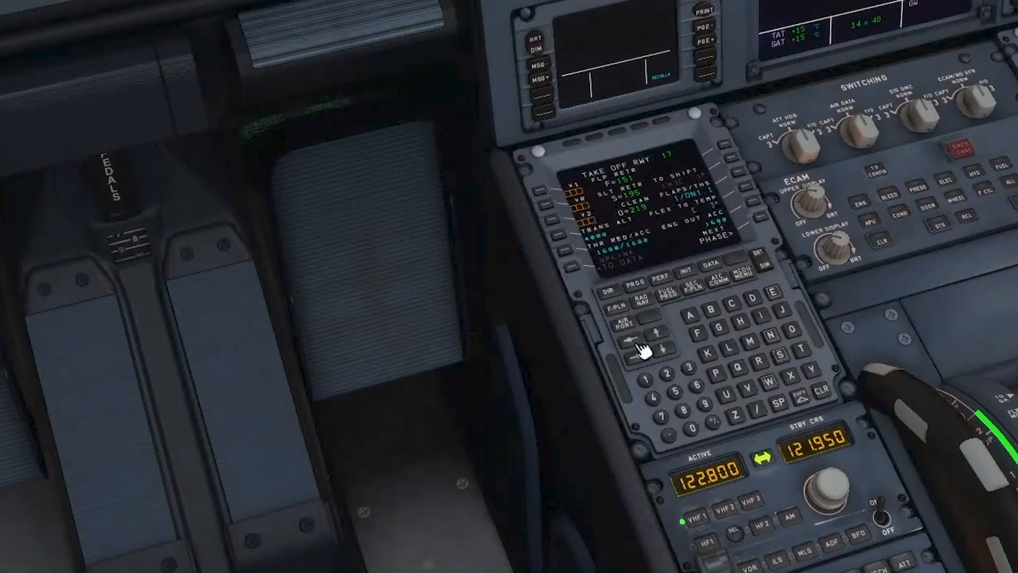
Step: Set the MCDU flex takeoff temperature to 70°
left_click(662, 416)
left_click(757, 192)
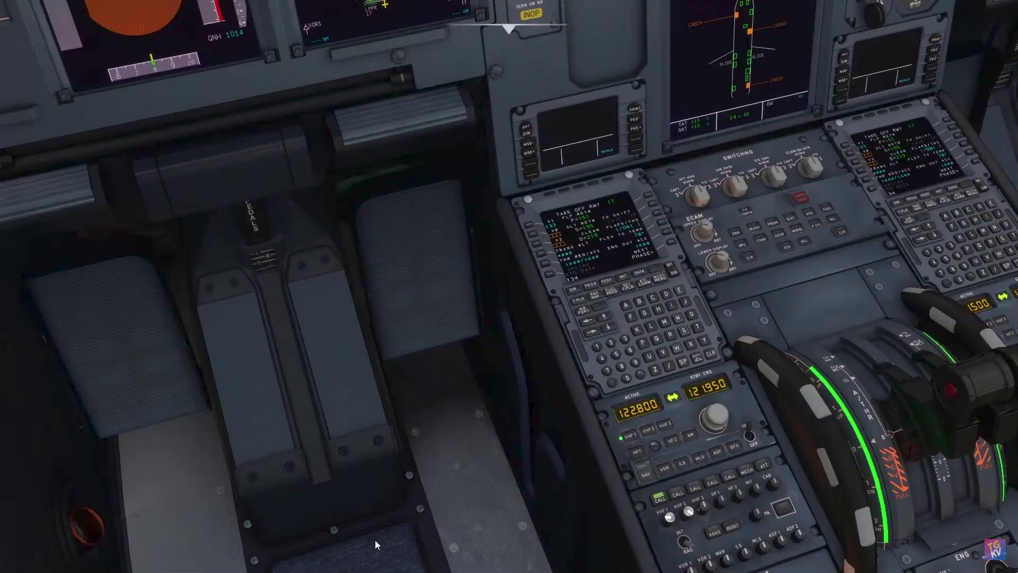
key("super")
Step: Bring the calculator back to the front to check the computed speeds
left_click(372, 564)
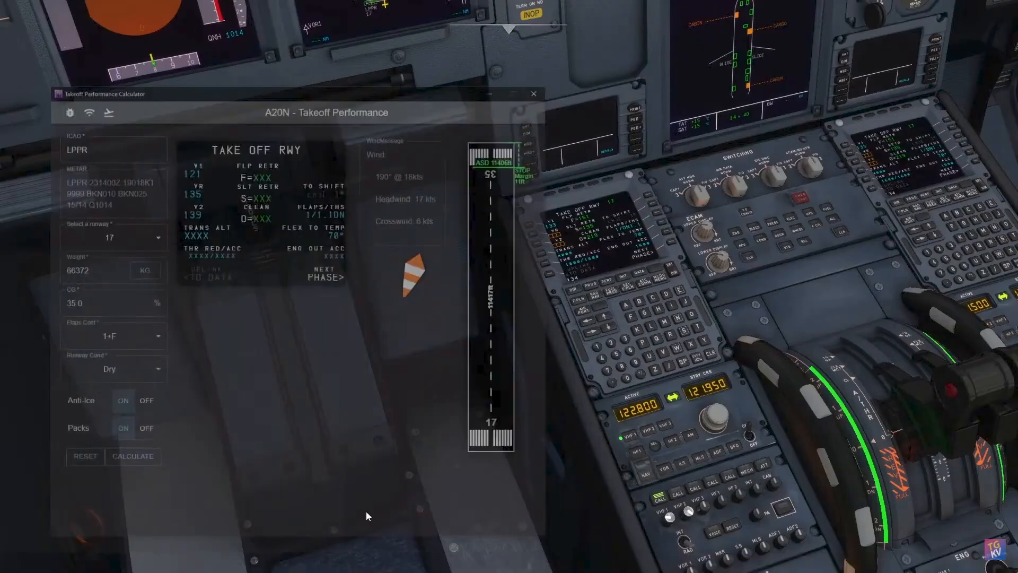
left_click(72, 99)
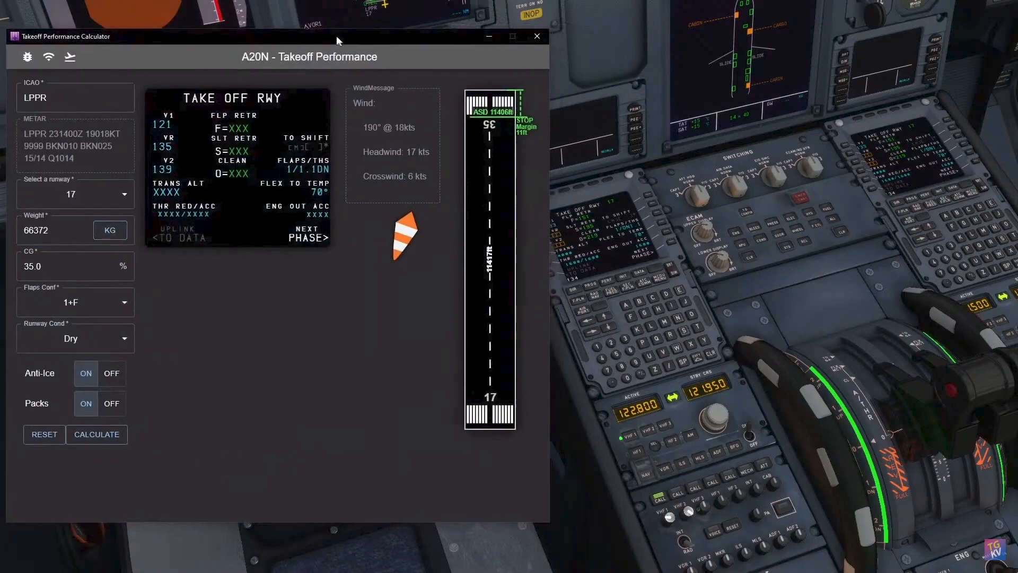
left_click_drag(381, 52, 353, 55)
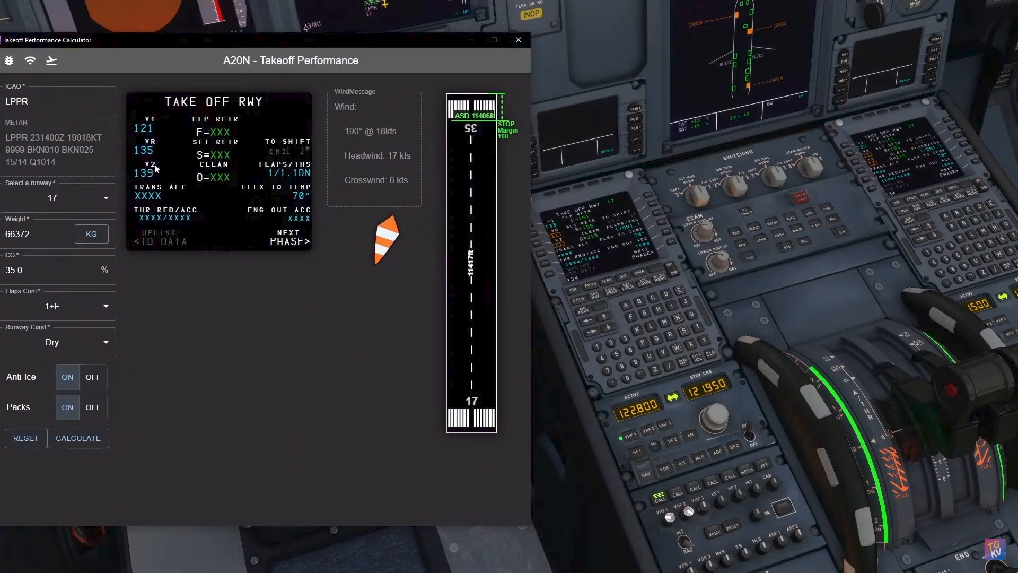
left_click_drag(215, 46, 231, 44)
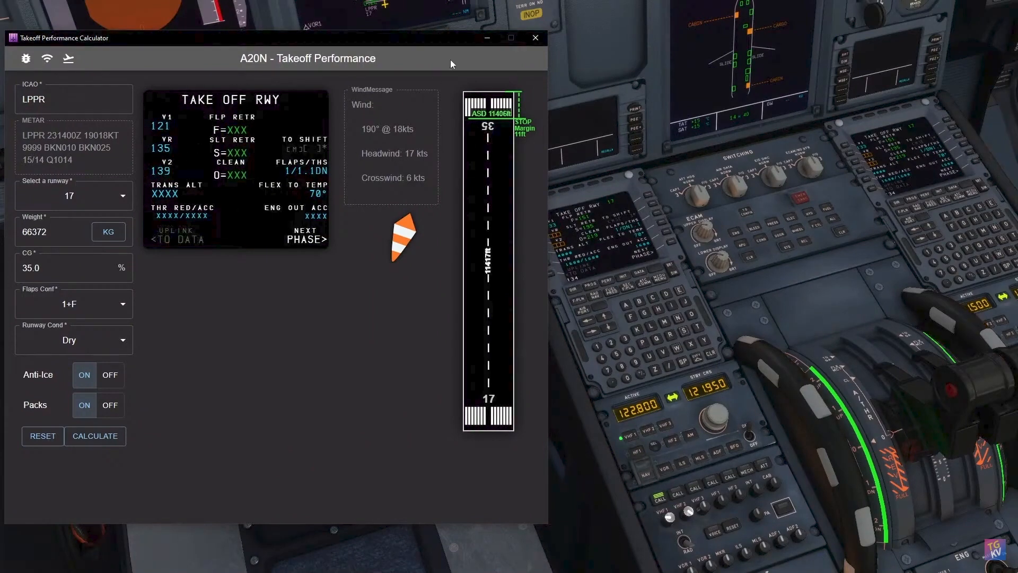
Step: Insert 134 as VR on the MCDU and return to the calculator for V2
left_click(482, 41)
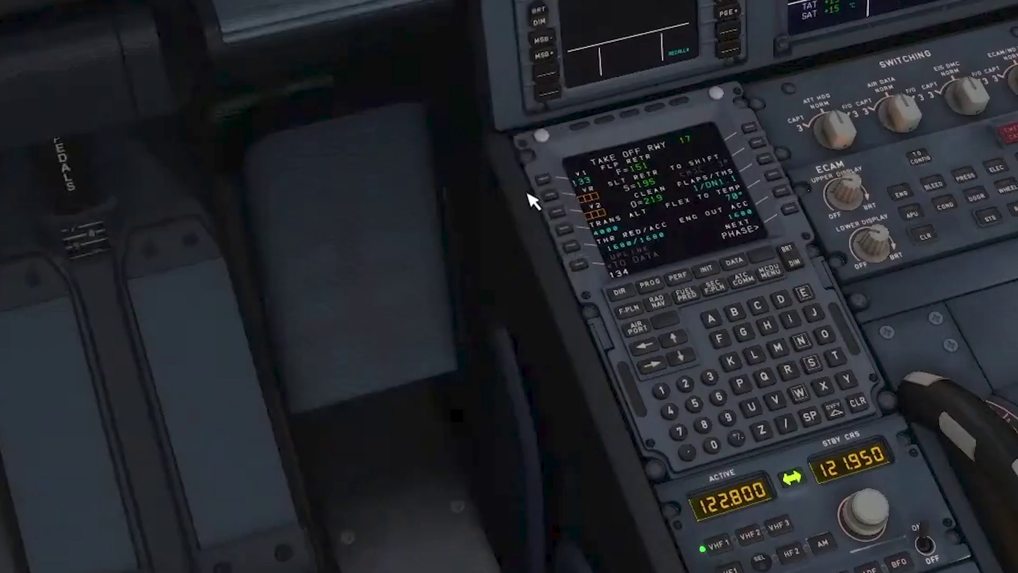
left_click(554, 205)
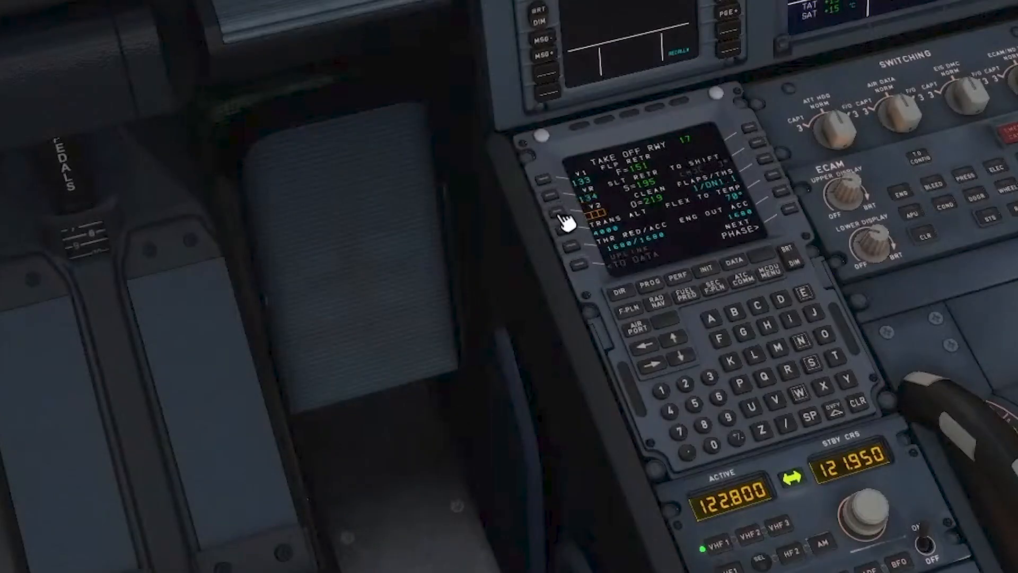
type("138")
scroll(565, 221, "down", 5)
key("super")
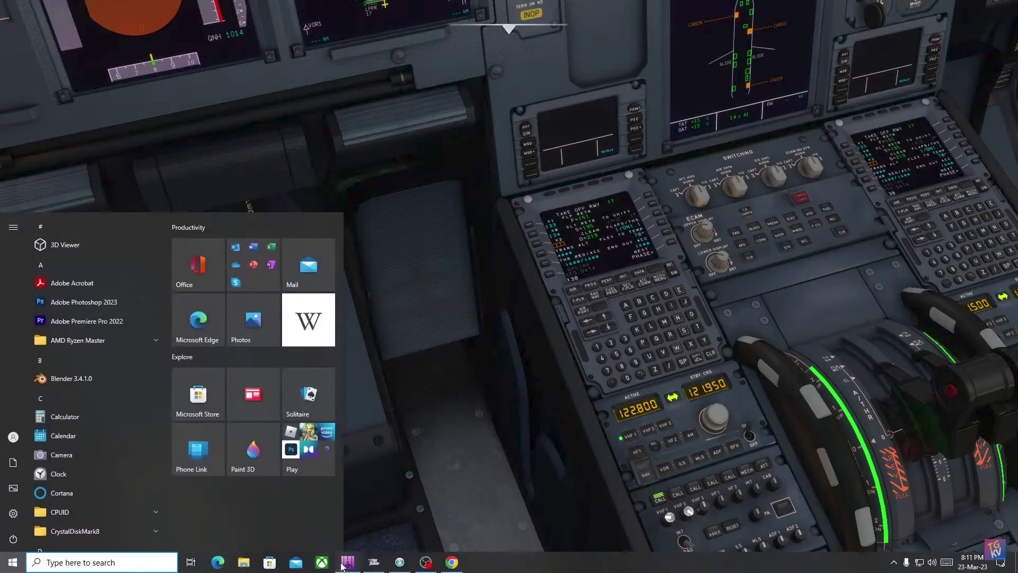
left_click(346, 562)
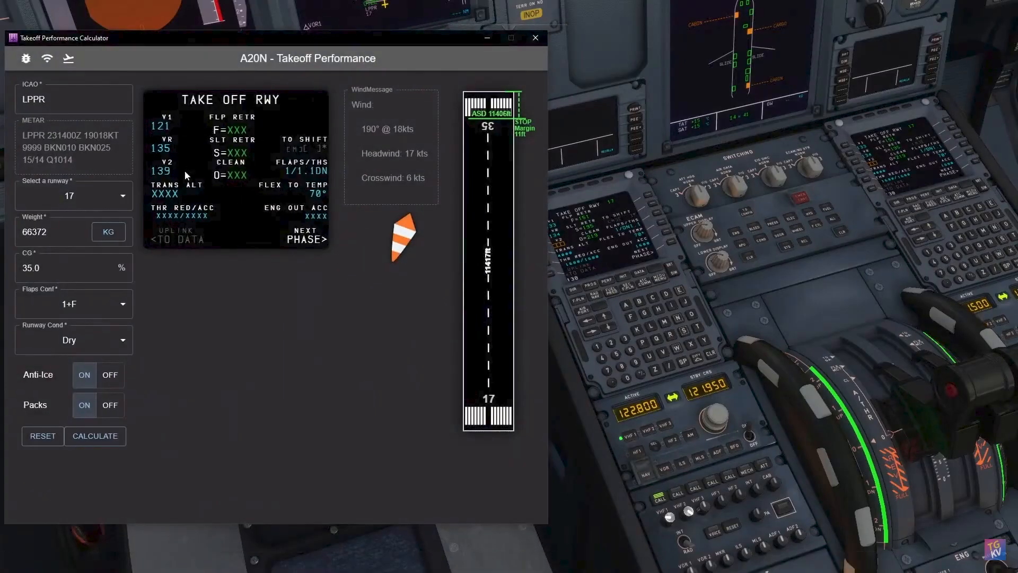
left_click_drag(172, 44, 173, 45)
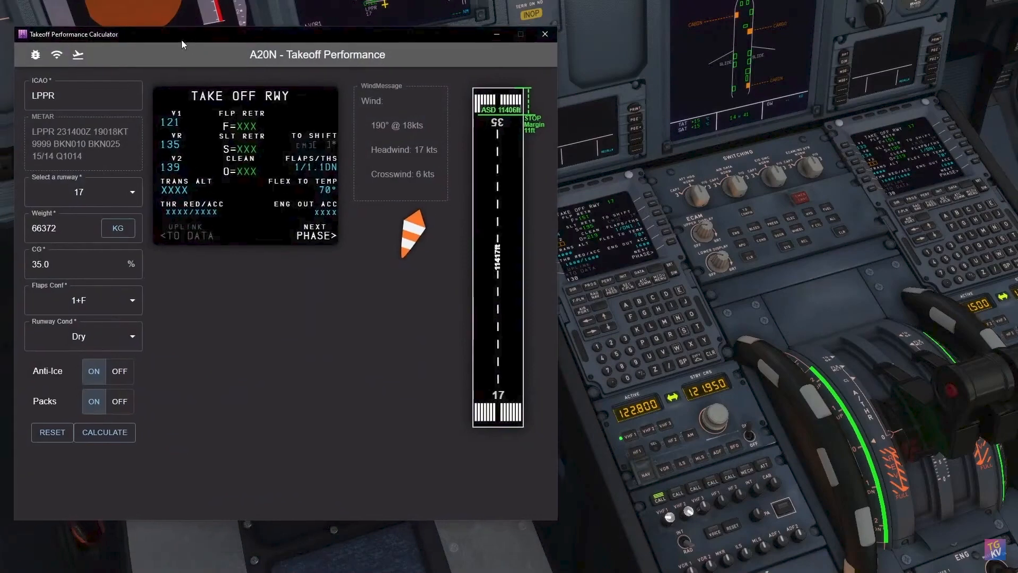